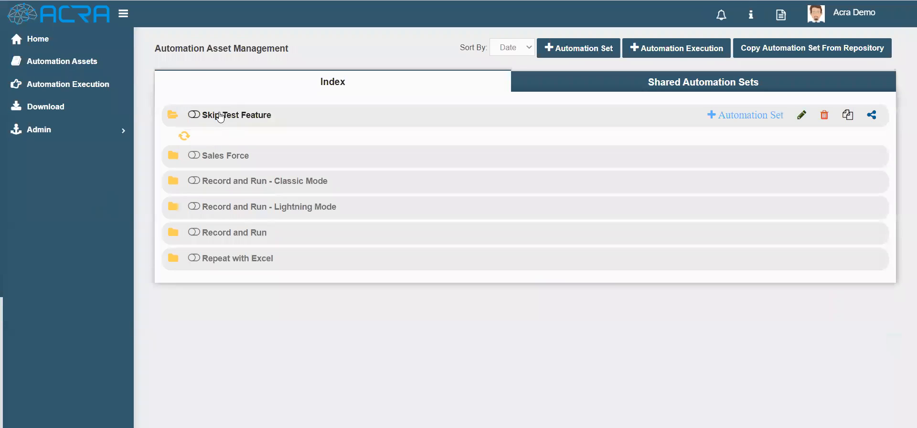
- Examine the nested sets, test cases and test steps inside the Skip Test Feature automation set
{"action": "left_click", "coordinate": [244, 141]}
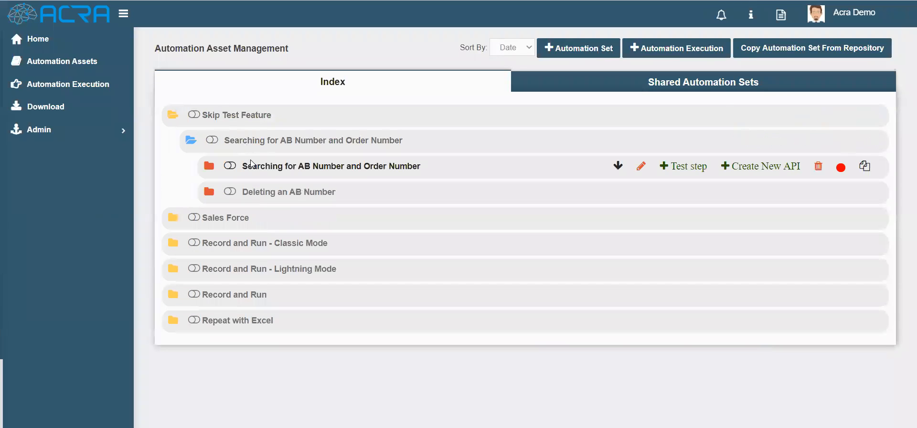
{"action": "left_click", "coordinate": [251, 166]}
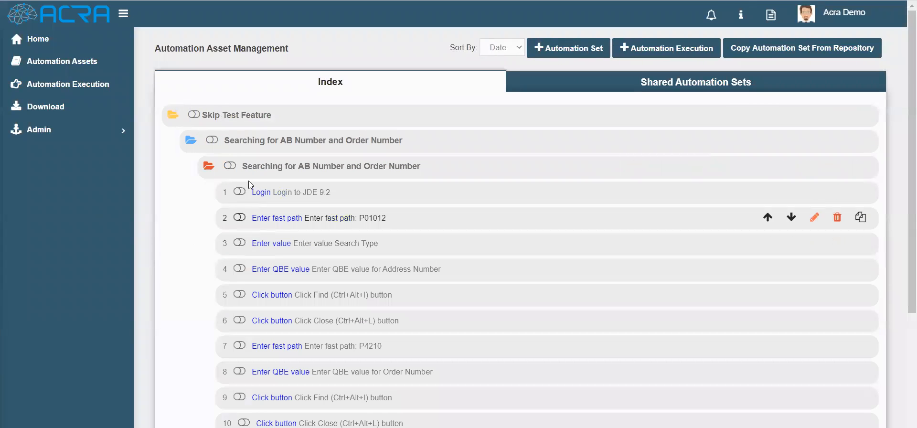
{"action": "left_click", "coordinate": [243, 142]}
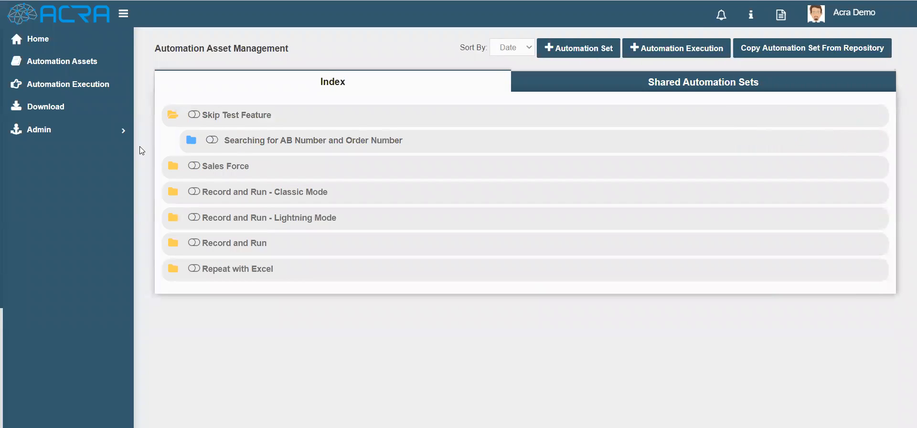
{"action": "left_click", "coordinate": [251, 116]}
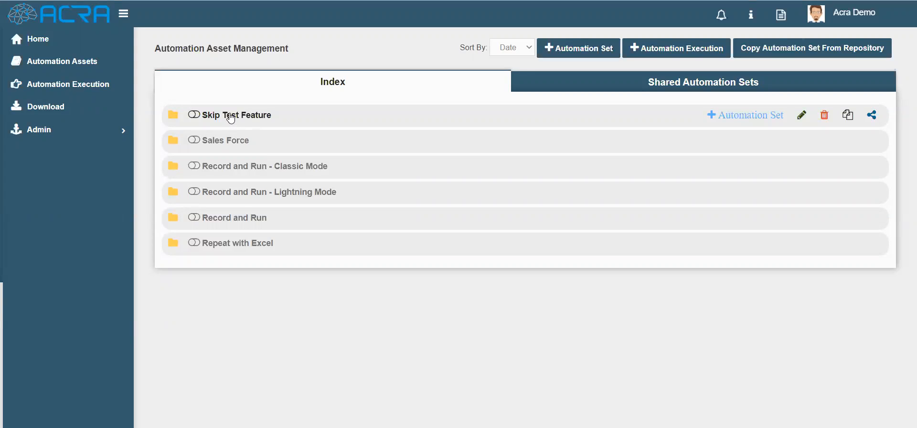
{"action": "left_click", "coordinate": [230, 117]}
{"action": "left_click", "coordinate": [236, 141]}
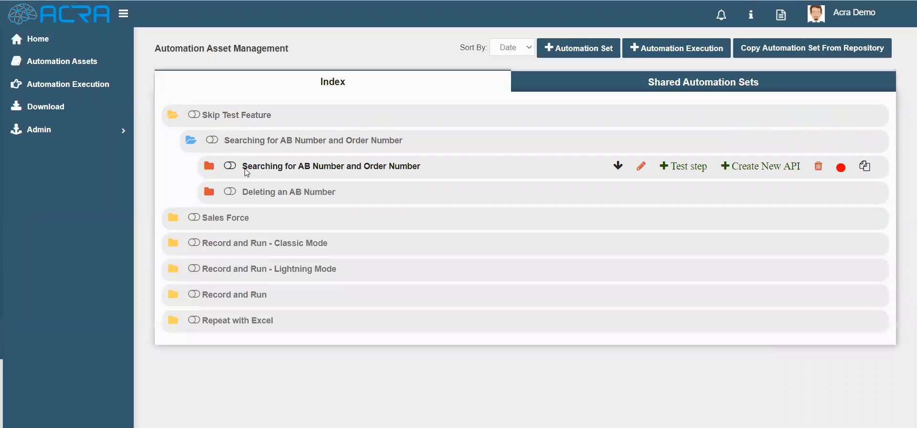
{"action": "left_click", "coordinate": [245, 168]}
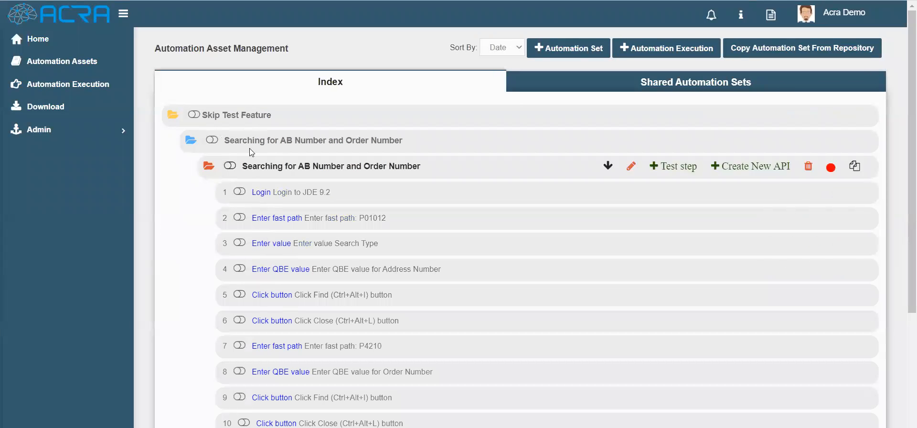
{"action": "left_click", "coordinate": [238, 118]}
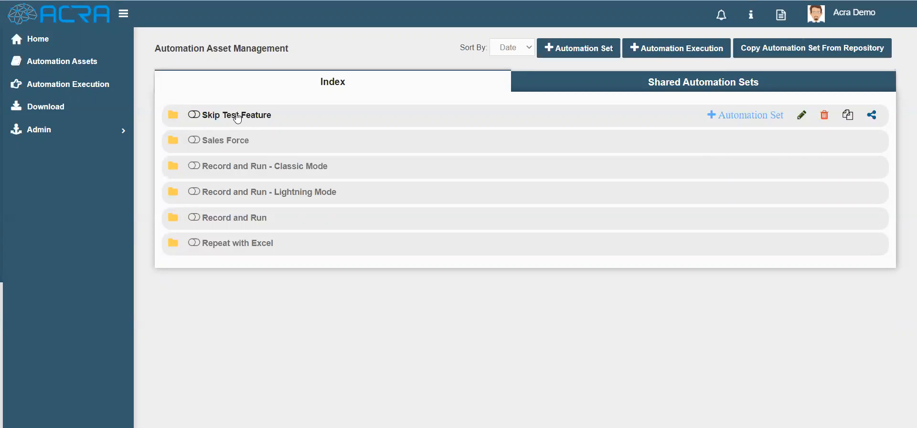
- Try skipping the entire Skip Test Feature set, inspect its nested test steps, and re-enable the set
{"action": "left_click", "coordinate": [192, 117]}
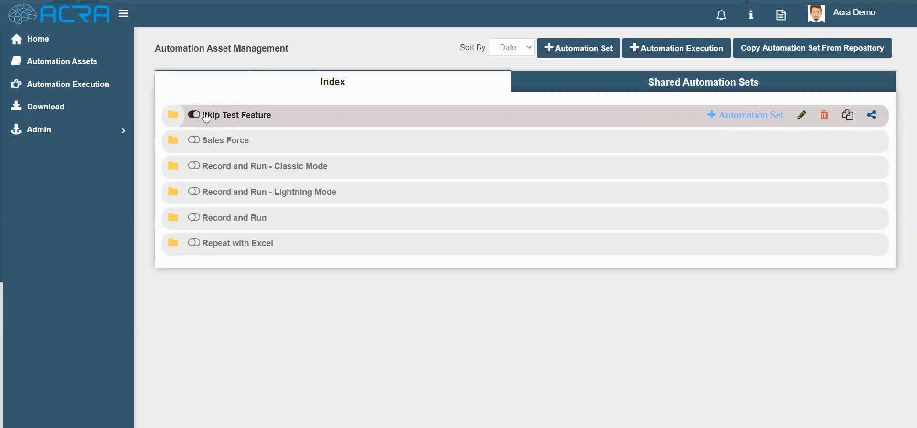
{"action": "left_click", "coordinate": [207, 116]}
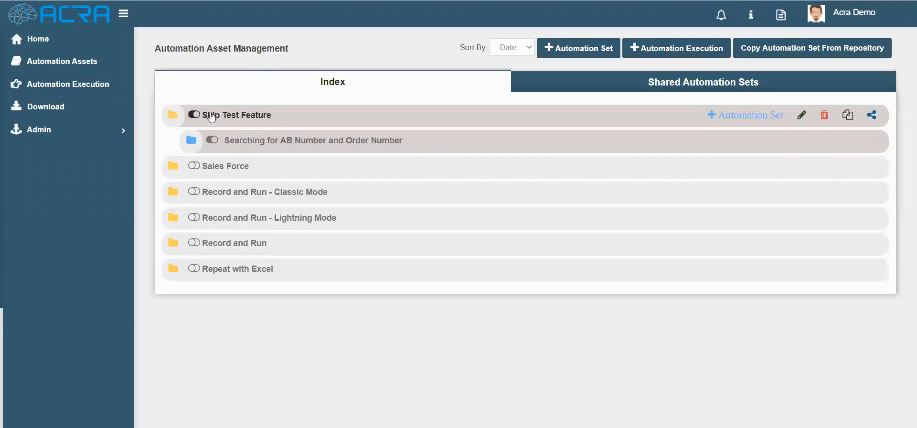
{"action": "left_click", "coordinate": [226, 141]}
{"action": "left_click", "coordinate": [246, 167]}
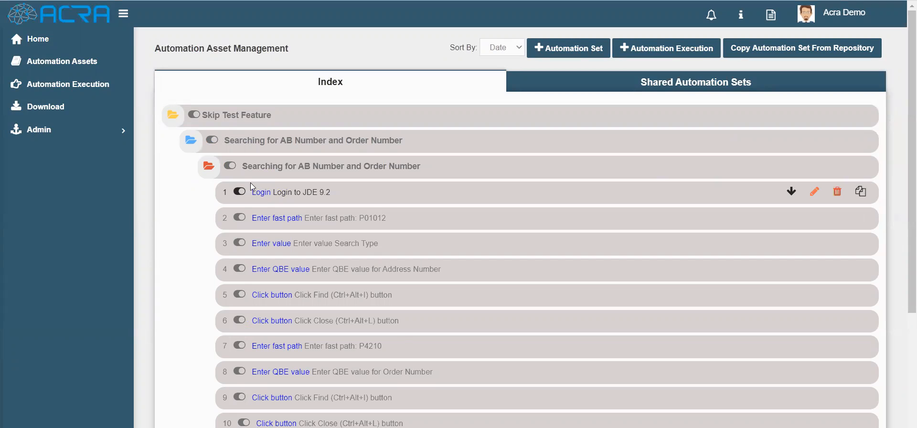
{"action": "left_click", "coordinate": [194, 115]}
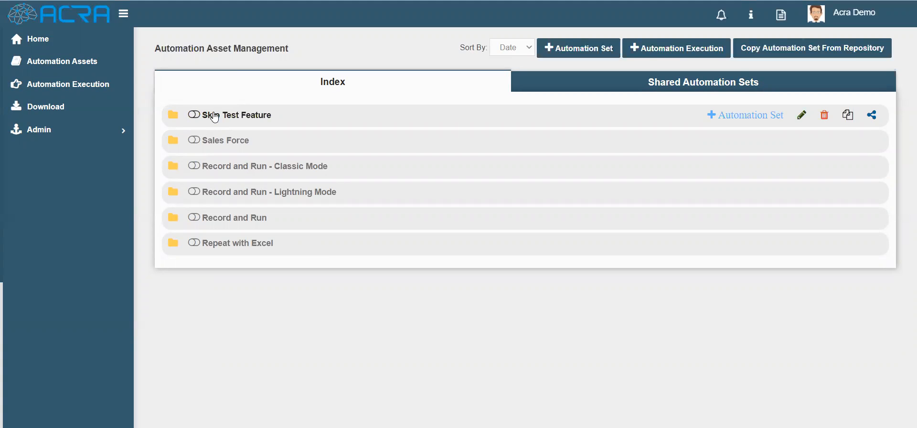
- Check the skip state of the test steps nested in the Skip Test Feature set, and collapse the set
{"action": "left_click", "coordinate": [215, 116]}
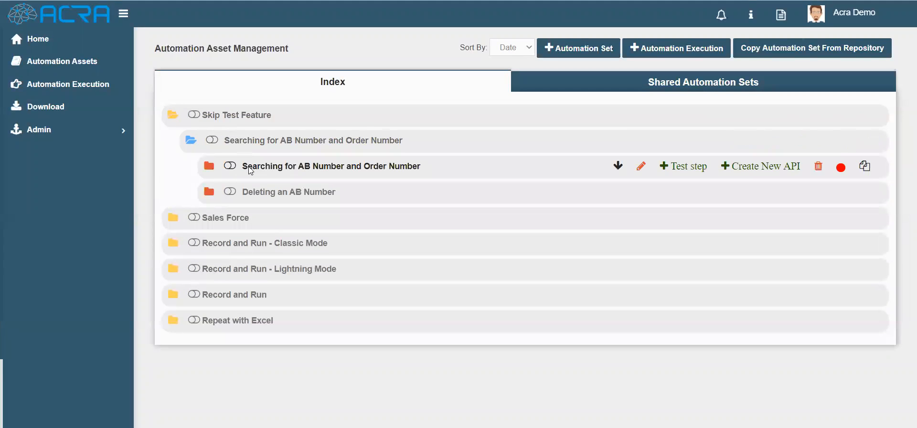
{"action": "left_click", "coordinate": [249, 167]}
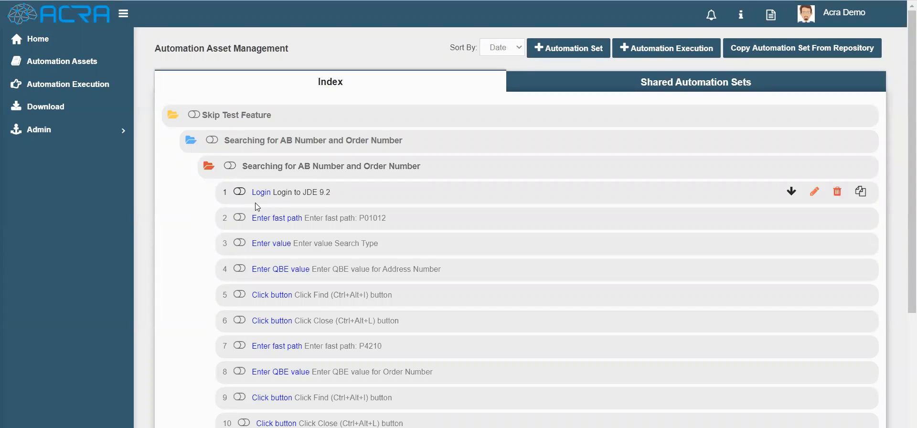
{"action": "left_click", "coordinate": [228, 119]}
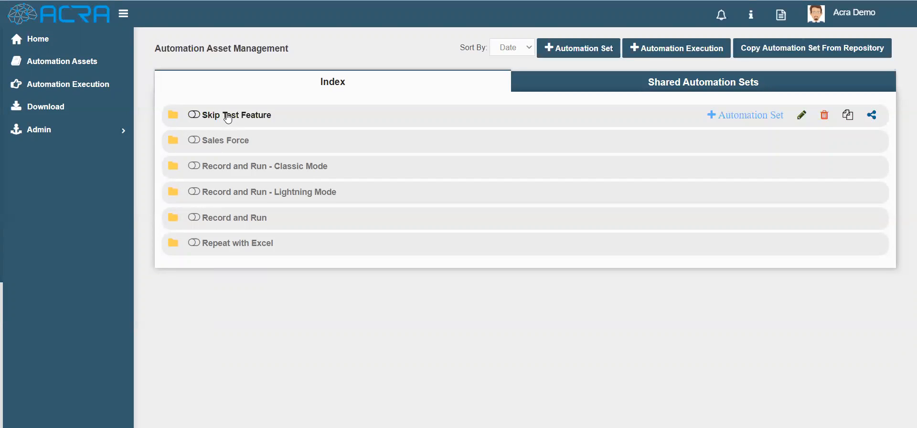
- Try skipping only the Searching for AB Number and Order Number test case, inspect its steps, and re-enable it
{"action": "left_click", "coordinate": [229, 120]}
{"action": "left_click", "coordinate": [244, 141]}
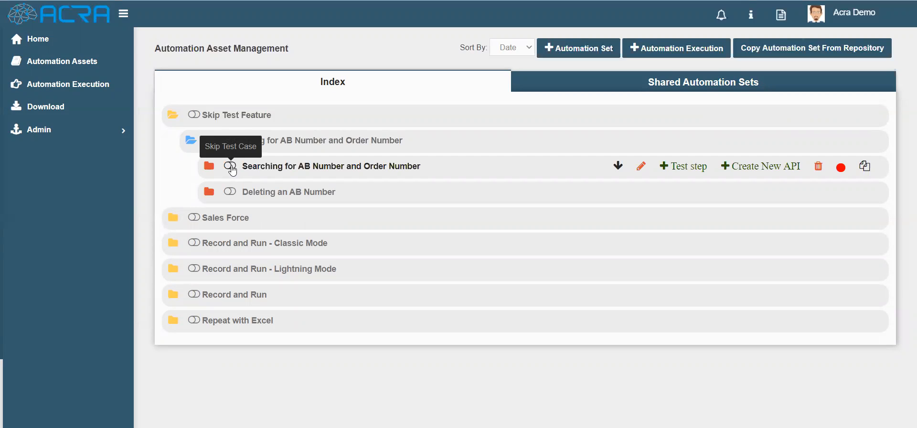
{"action": "left_click", "coordinate": [230, 166]}
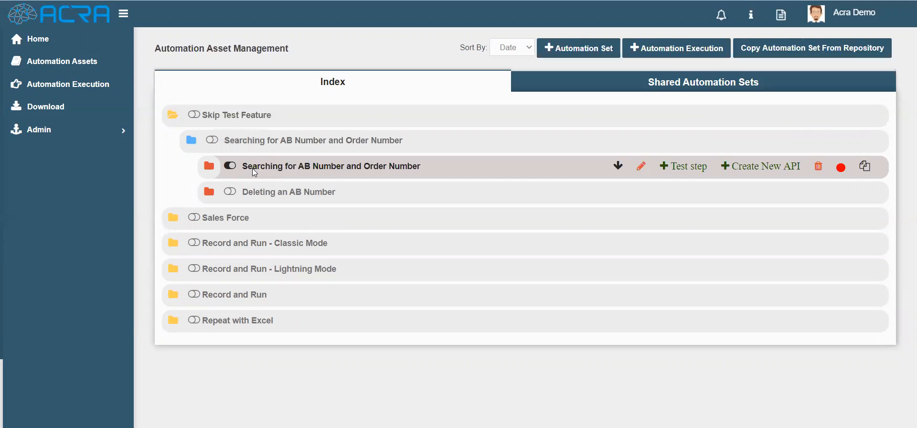
{"action": "left_click", "coordinate": [252, 168]}
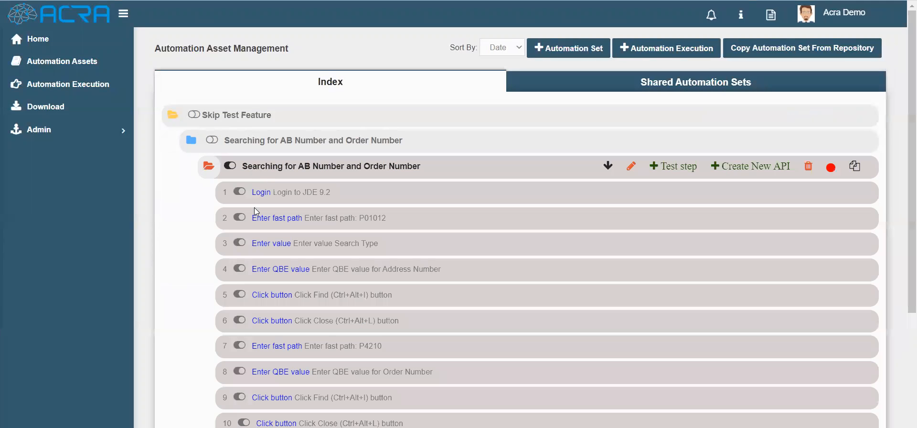
{"action": "left_click", "coordinate": [230, 167]}
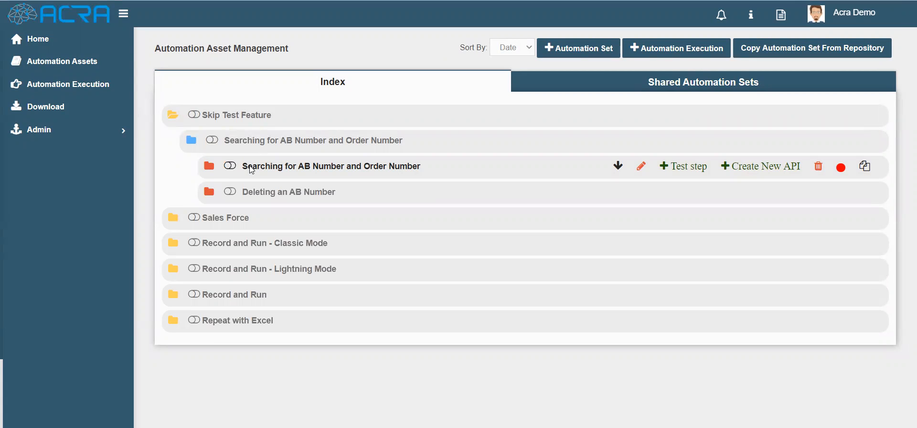
- Expand the Searching for AB Number and Order Number test case to show all its test steps
{"action": "left_click", "coordinate": [251, 168]}
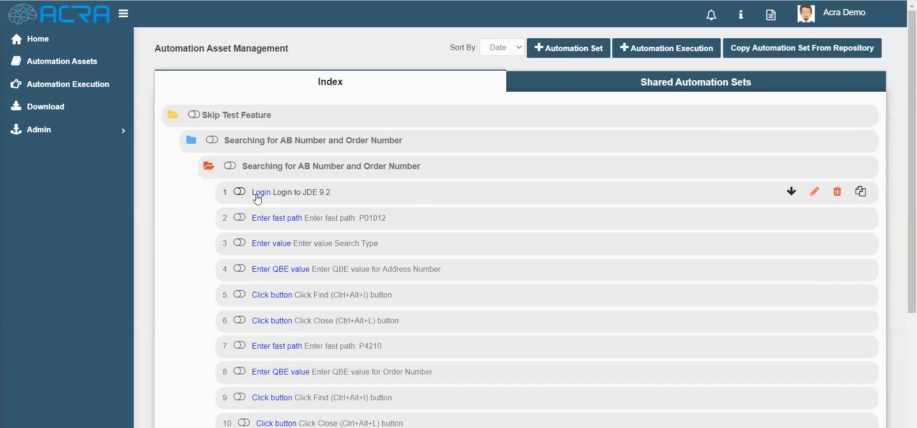
{"action": "left_click", "coordinate": [260, 163]}
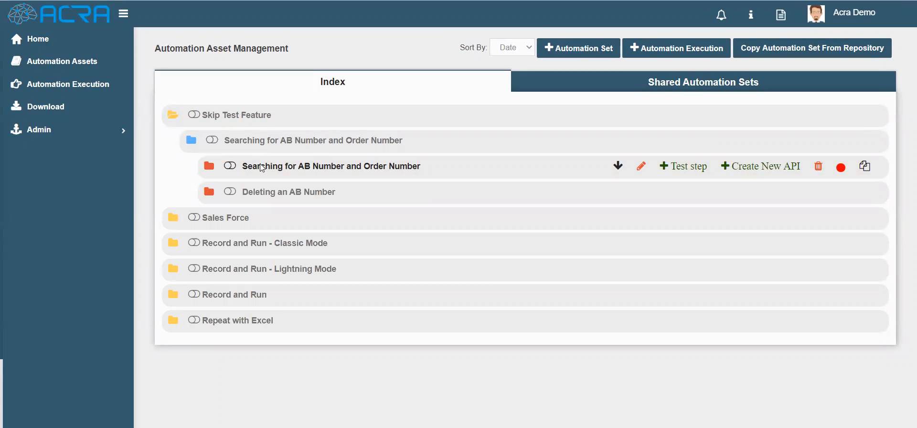
{"action": "left_click", "coordinate": [262, 166]}
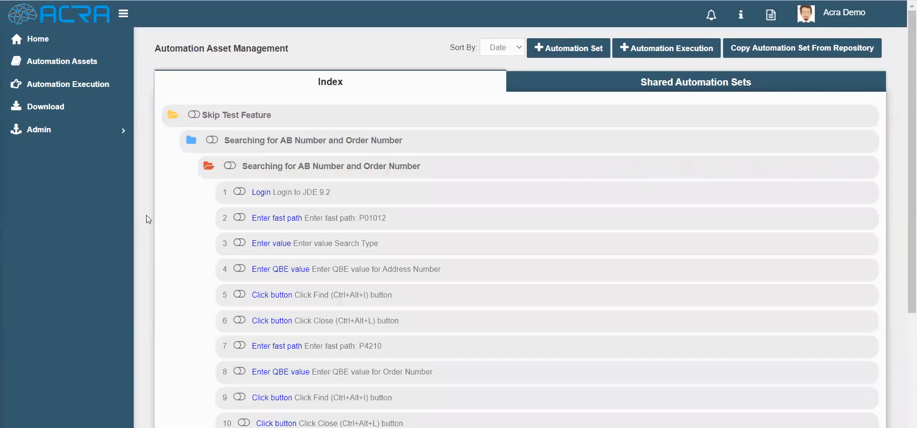
{"action": "scroll", "coordinate": [131, 239], "scroll_direction": "down", "scroll_amount": 1}
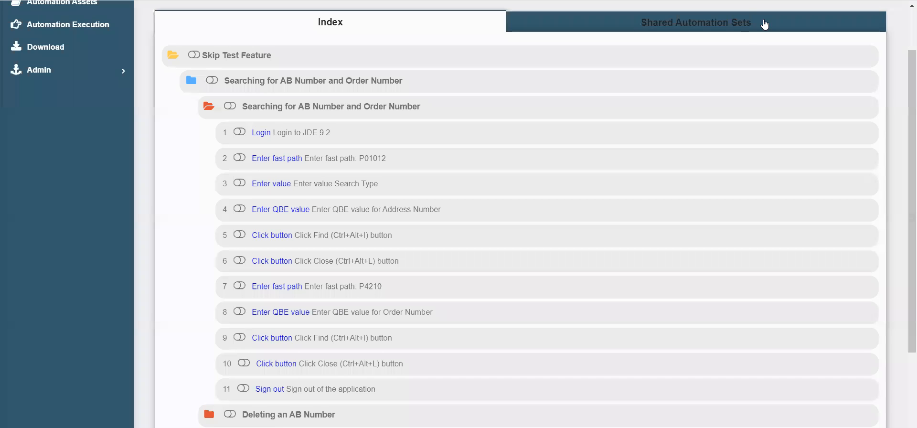
- Try skipping test step 7, Enter fast path P4210, and re-enable it
{"action": "left_click", "coordinate": [239, 287]}
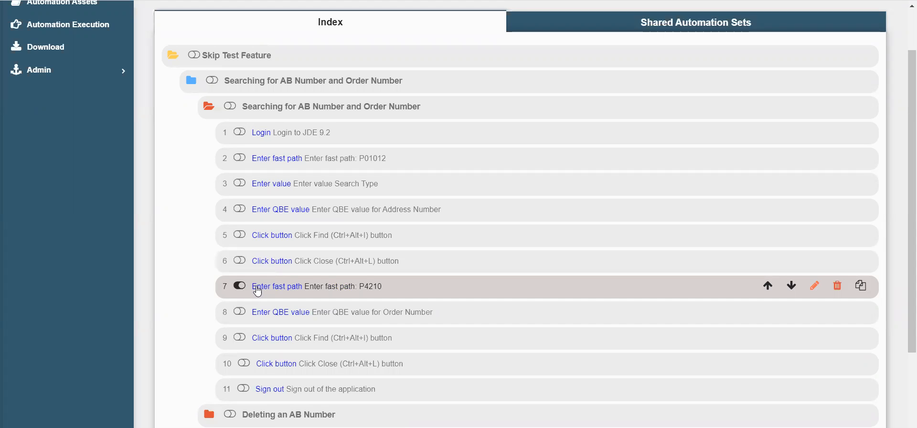
{"action": "left_click", "coordinate": [239, 286]}
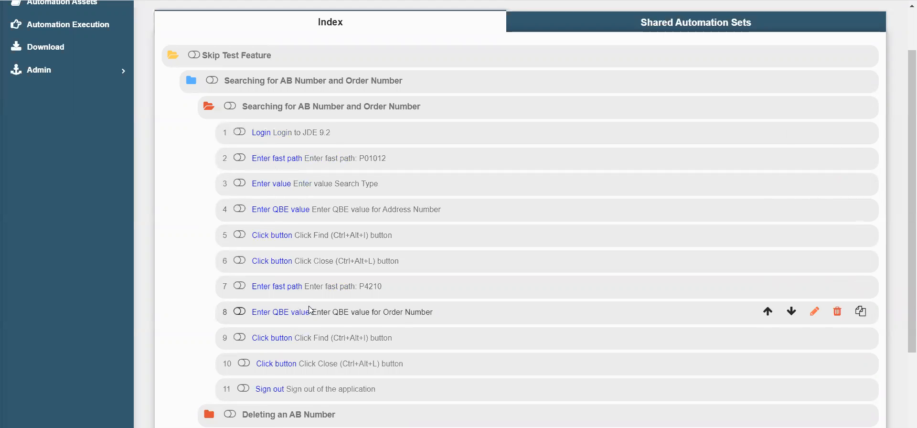
- Mark test steps 7 to 10 of the Searching for AB Number and Order Number test case as skipped
{"action": "left_click", "coordinate": [240, 286]}
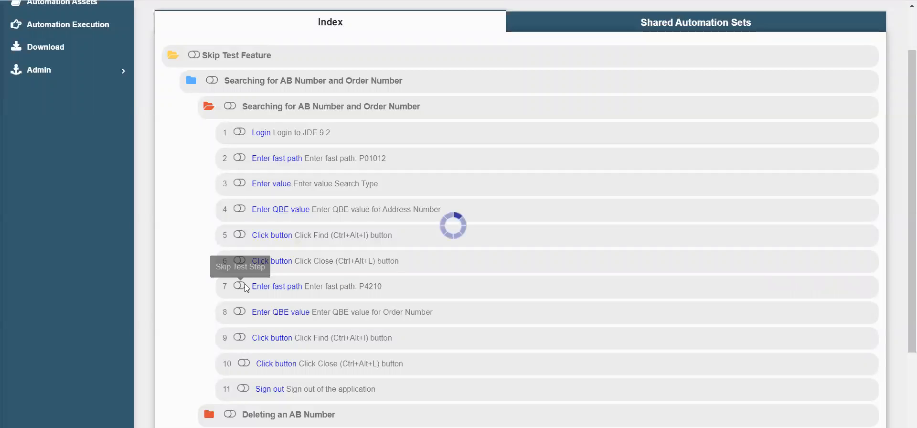
{"action": "left_click", "coordinate": [239, 311]}
{"action": "left_click", "coordinate": [239, 338]}
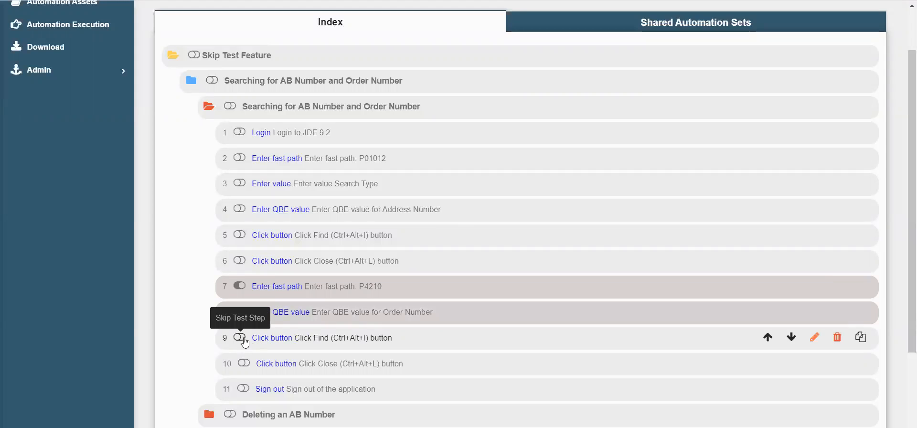
{"action": "left_click", "coordinate": [243, 364]}
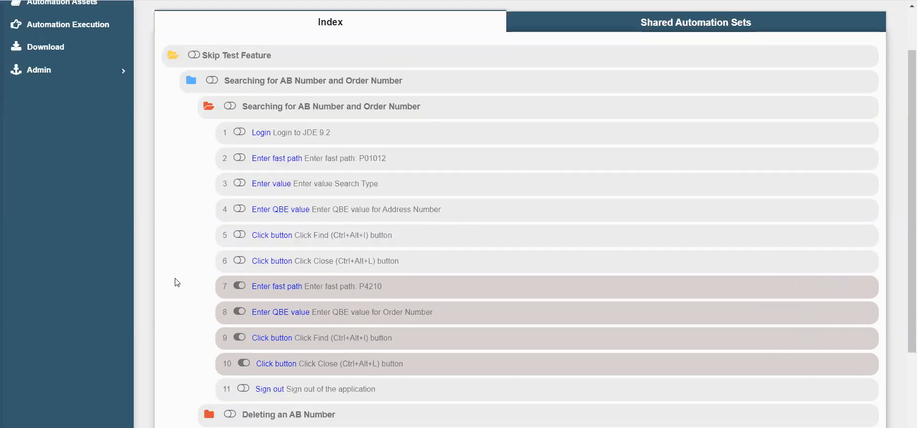
- Mark the whole Deleting an AB Number test case as skipped
{"action": "scroll", "coordinate": [176, 282], "scroll_direction": "down", "scroll_amount": 3}
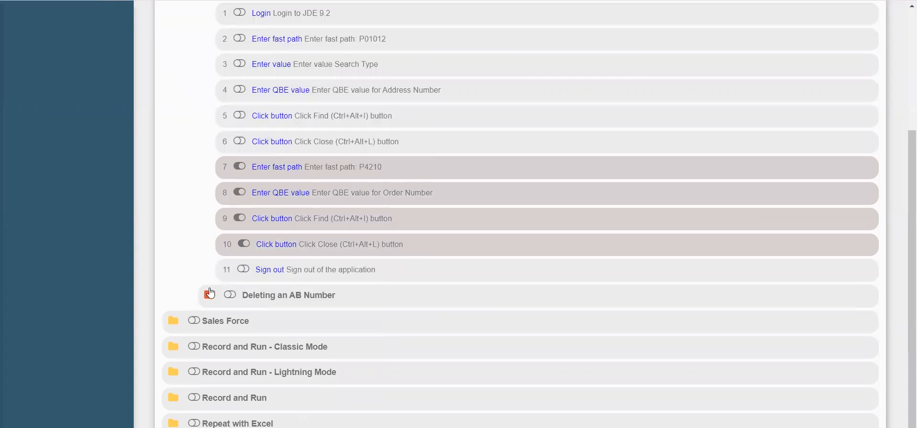
{"action": "left_click", "coordinate": [237, 300]}
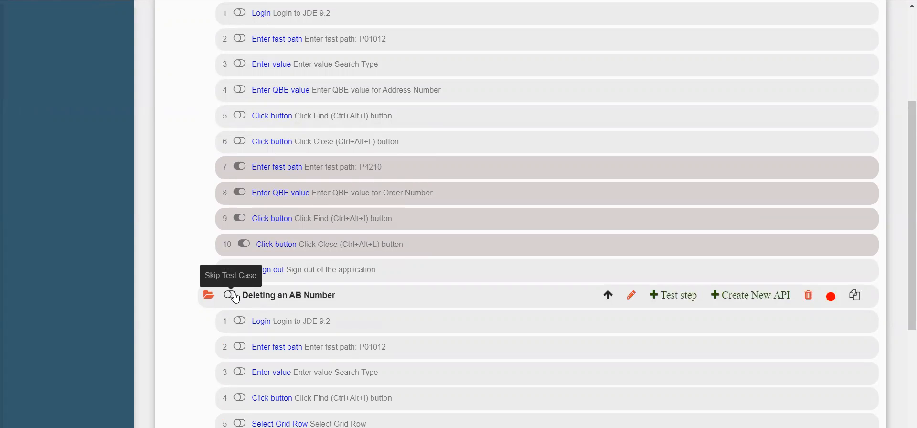
{"action": "left_click", "coordinate": [234, 297]}
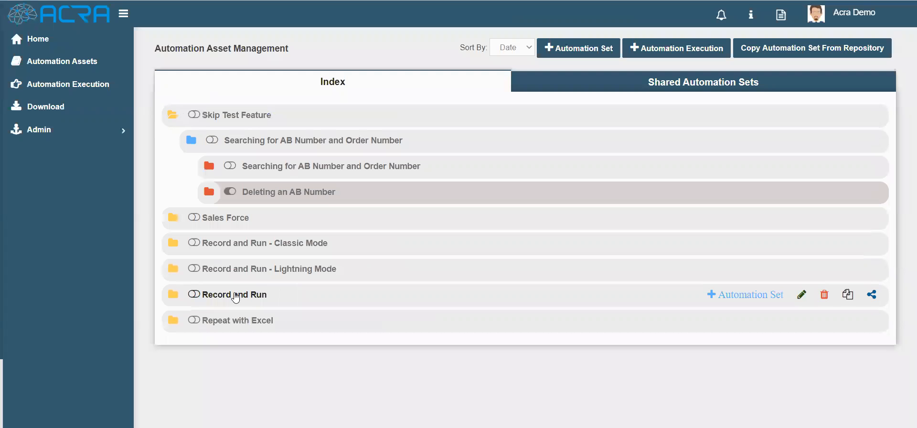
- Check which test steps are skipped in the Deleting an AB Number and Searching for AB Number and Order Number test cases
{"action": "left_click", "coordinate": [248, 193]}
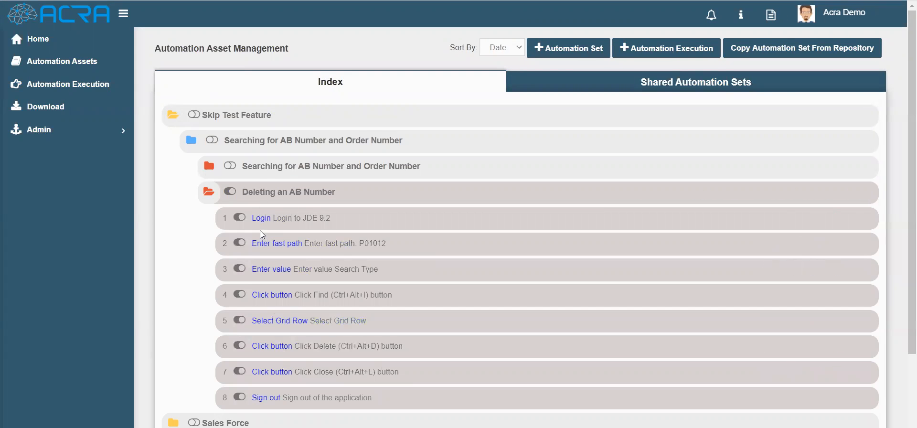
{"action": "left_click", "coordinate": [250, 191]}
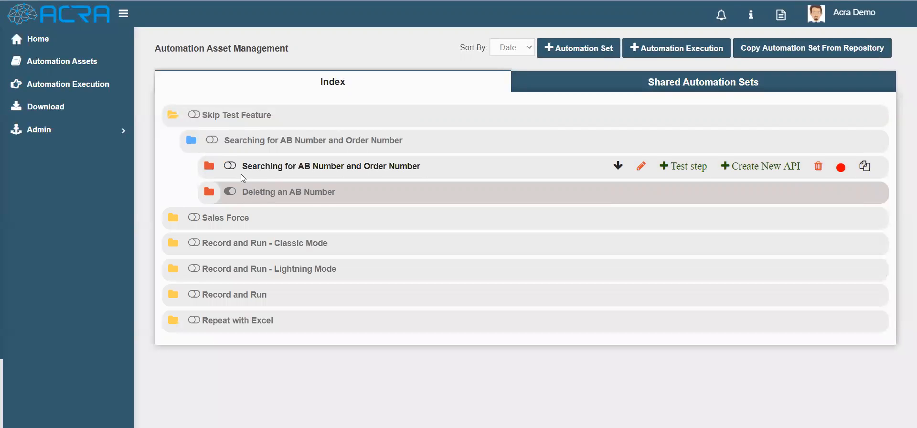
{"action": "left_click", "coordinate": [241, 174]}
{"action": "scroll", "coordinate": [260, 241], "scroll_direction": "down", "scroll_amount": 1}
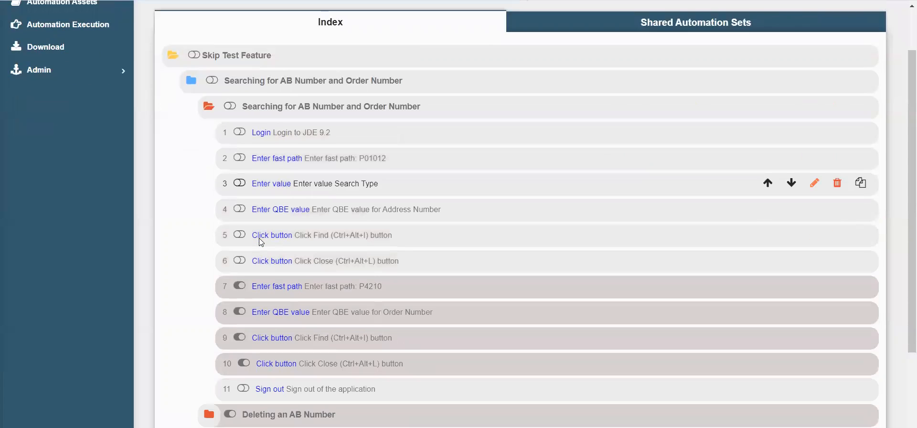
{"action": "scroll", "coordinate": [260, 242], "scroll_direction": "down", "scroll_amount": 1}
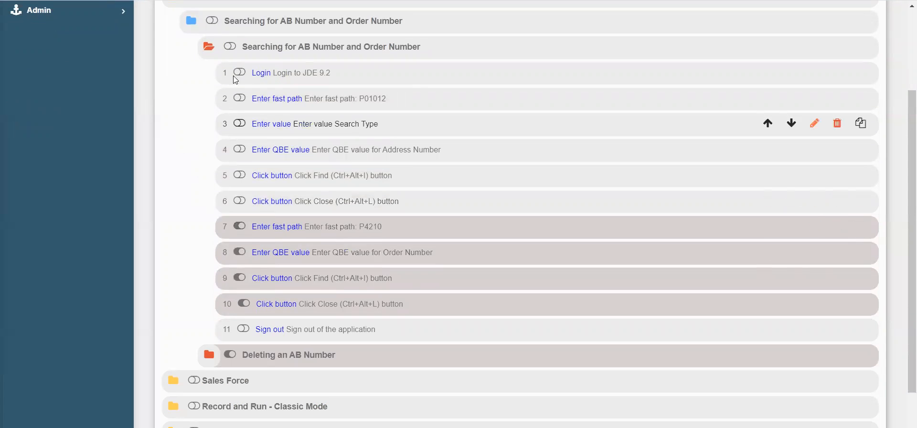
{"action": "left_click", "coordinate": [252, 49]}
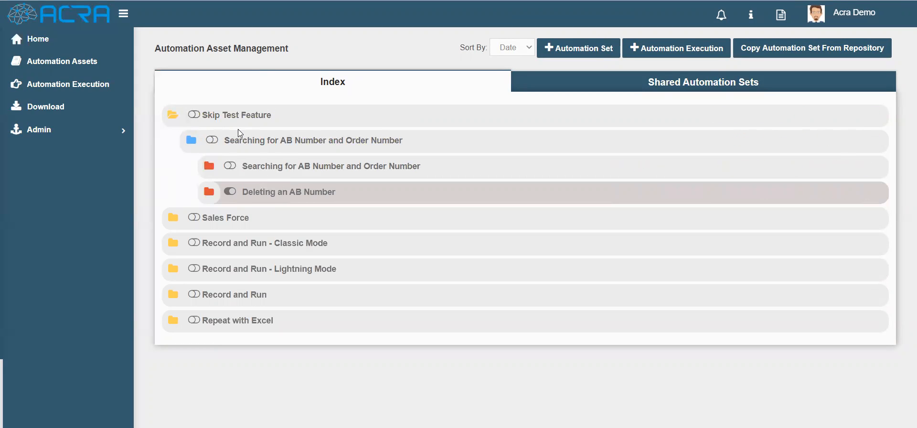
- Start a new automation execution named Skip Test Feature for product JDE, version 9.2
{"action": "mouse_move", "coordinate": [238, 132]}
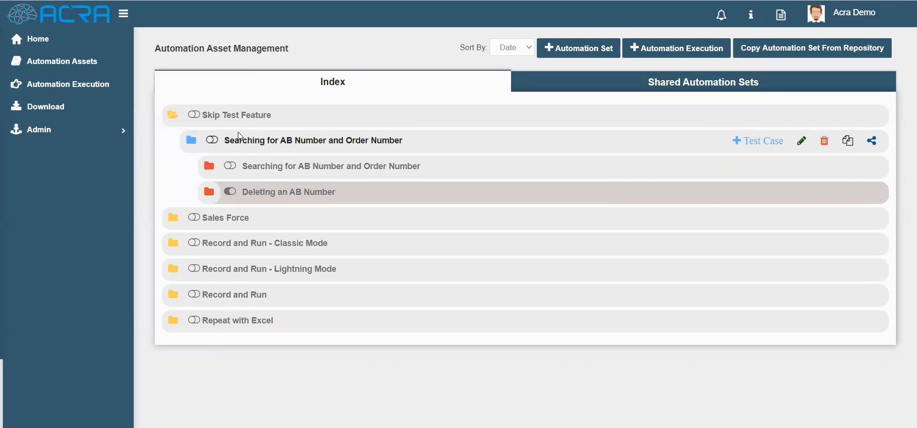
{"action": "left_click", "coordinate": [656, 50]}
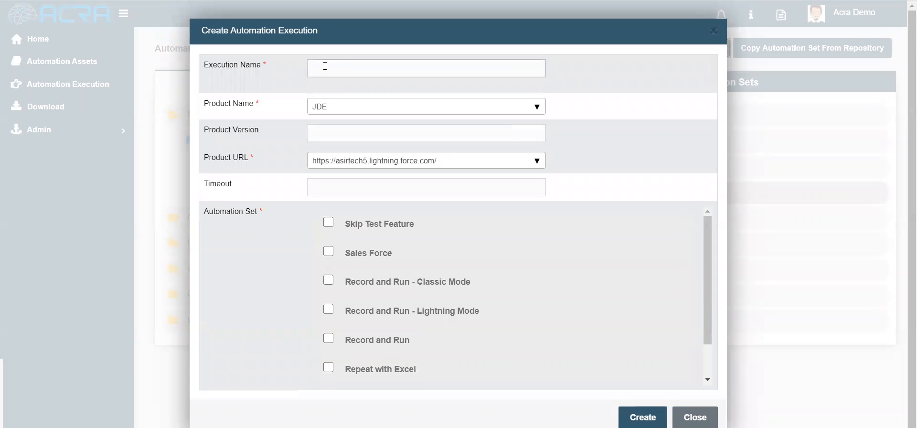
{"action": "left_click", "coordinate": [324, 66]}
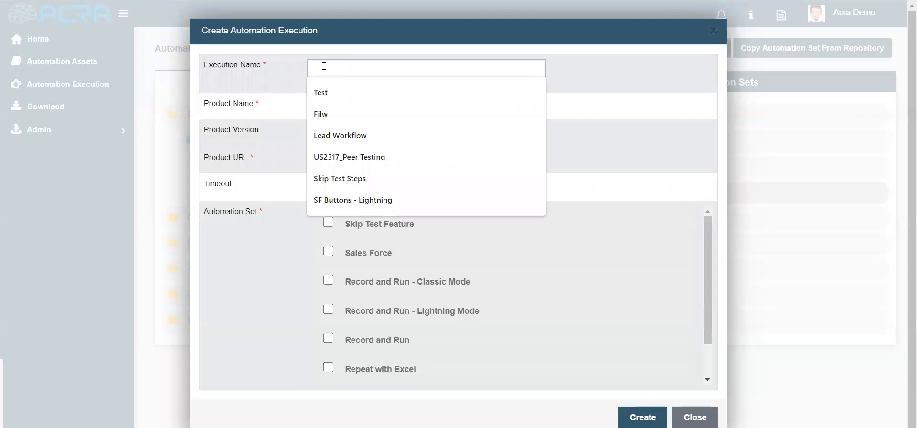
{"action": "type", "text": "Skip Test Feature"}
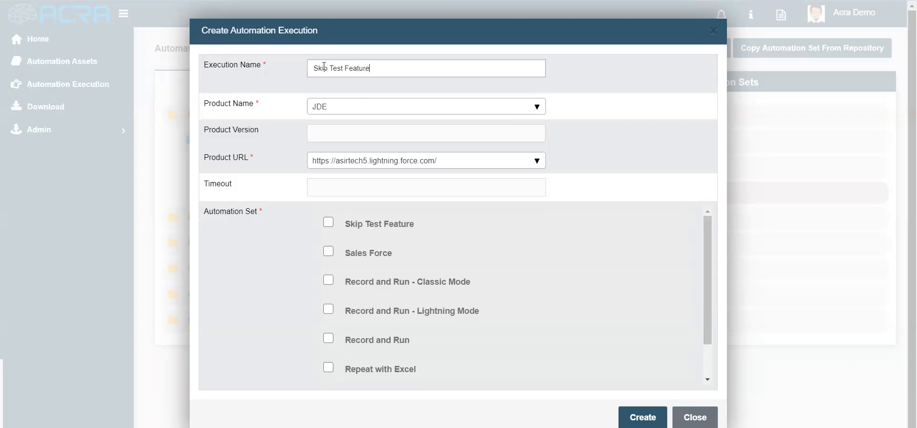
{"action": "left_click", "coordinate": [323, 107]}
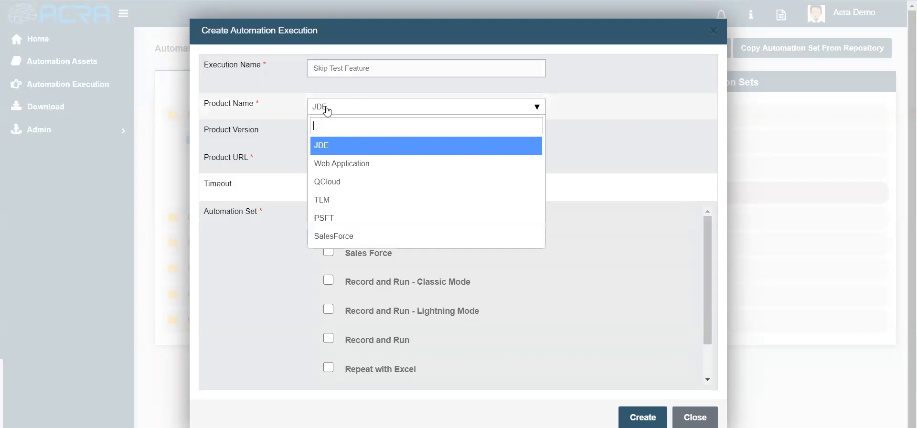
{"action": "left_click", "coordinate": [340, 149]}
{"action": "left_click", "coordinate": [333, 134]}
{"action": "left_click", "coordinate": [329, 177]}
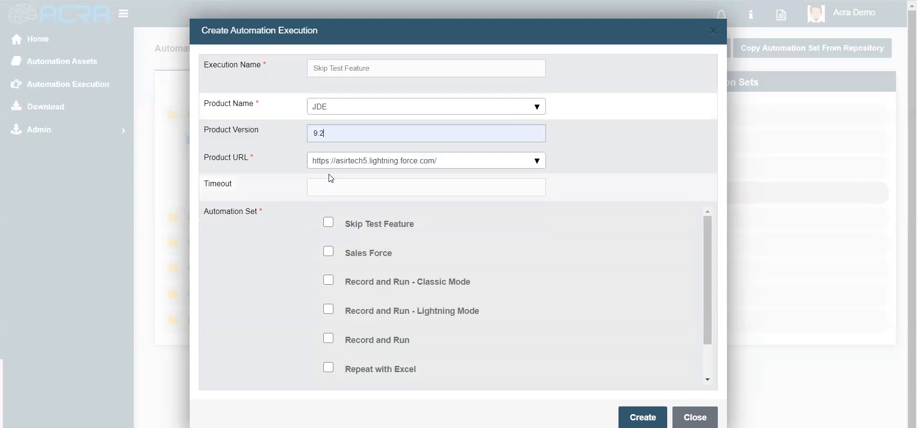
{"action": "left_click", "coordinate": [330, 162]}
{"action": "left_click", "coordinate": [358, 289]}
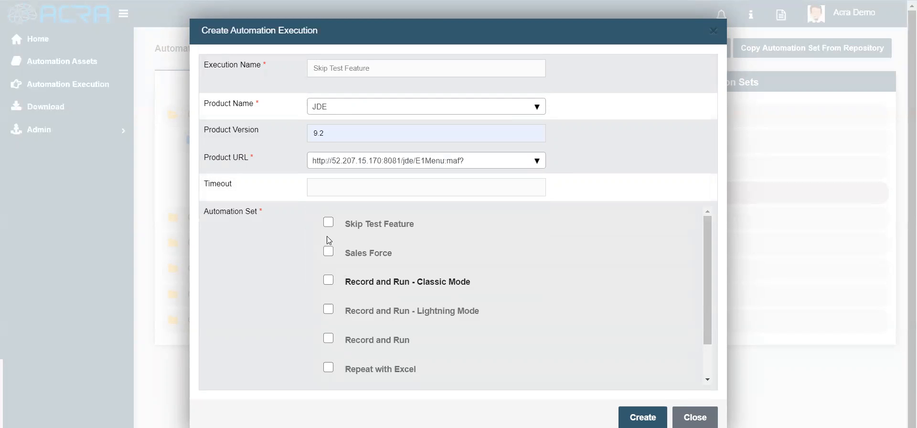
{"action": "left_click", "coordinate": [328, 222]}
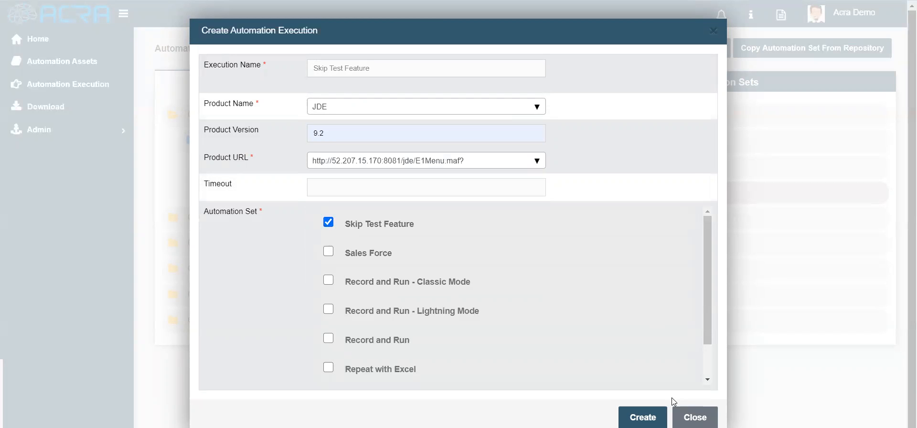
{"action": "left_click", "coordinate": [644, 417]}
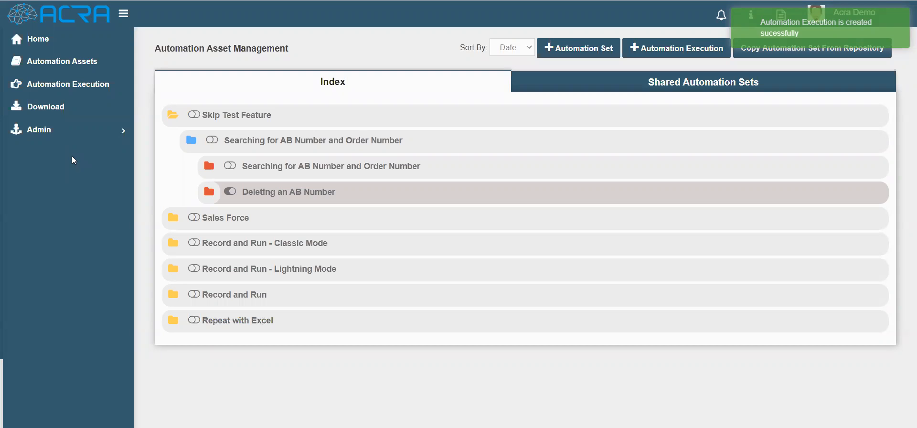
- Open the execution area and locate the Skip Test Feature execution in the list
{"action": "left_click", "coordinate": [71, 91]}
{"action": "left_click_drag", "start_coordinate": [206, 152], "coordinate": [267, 156]}
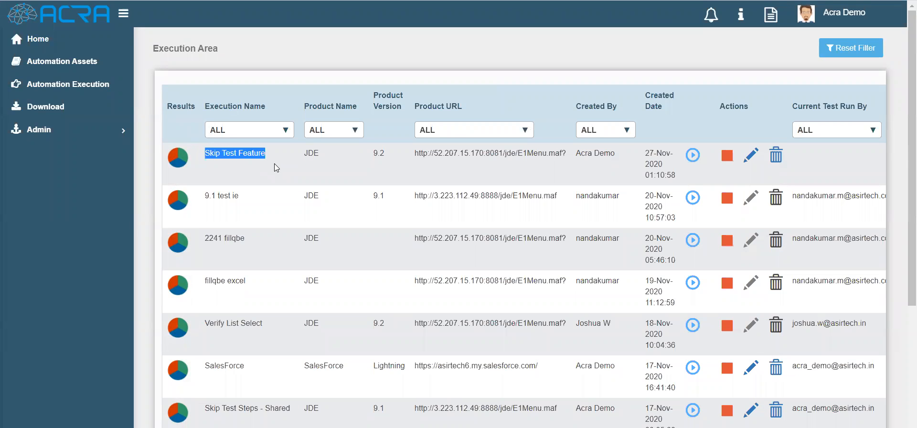
{"action": "left_click", "coordinate": [274, 166]}
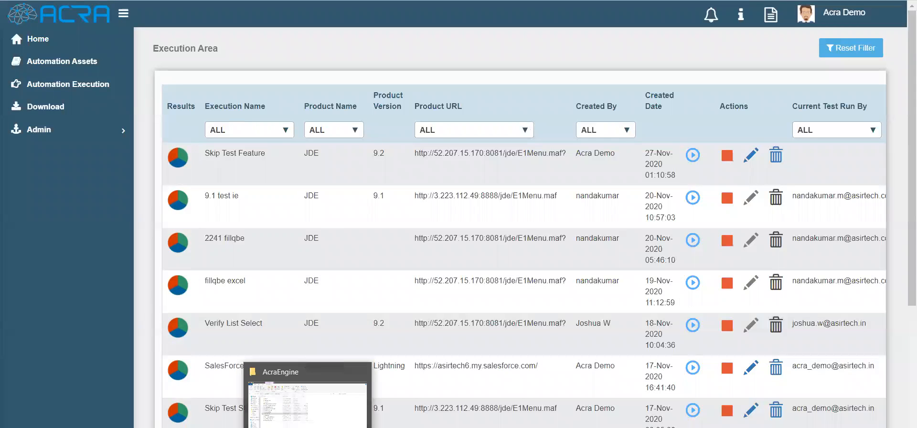
- Switch to the AcraEngine folder in File Explorer, open the Acra Execution Engine through execute.cmd, and return to the ACRA web application
{"action": "left_click", "coordinate": [299, 416]}
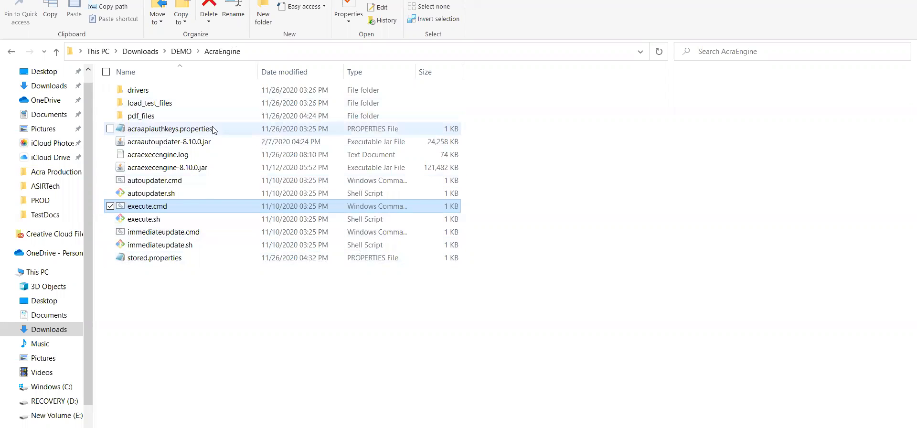
{"action": "double_click", "coordinate": [153, 211]}
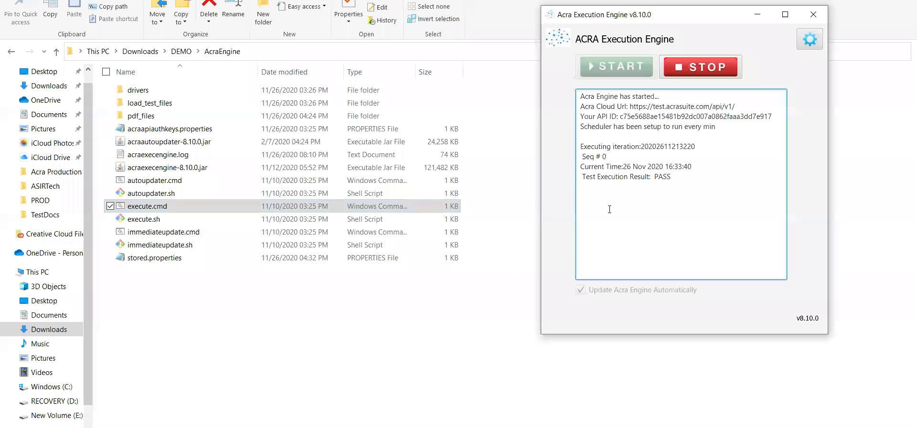
{"action": "left_click", "coordinate": [485, 302]}
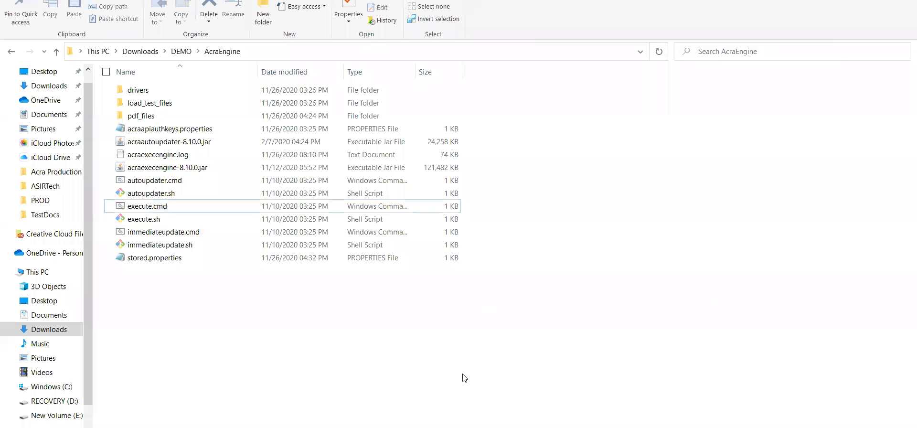
{"action": "left_click", "coordinate": [482, 377]}
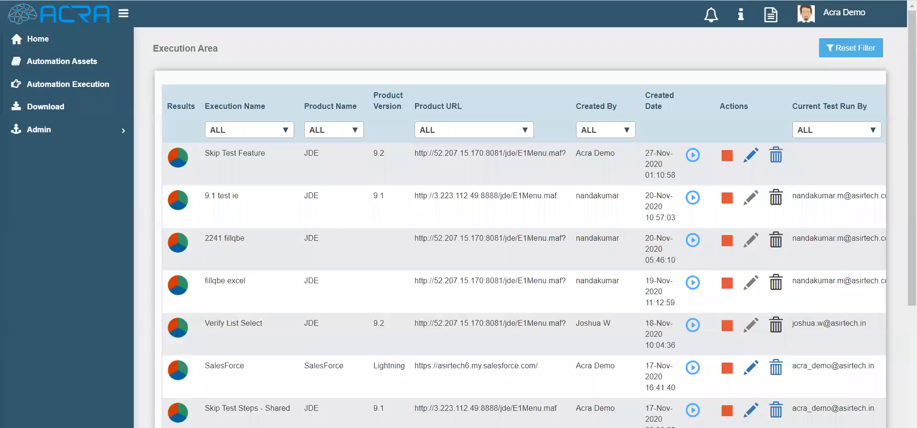
- Run the Skip Test Feature execution now as new iteration Run 1_Chrome in Chrome, including the Skip Test Feature automation set
{"action": "left_click", "coordinate": [692, 155]}
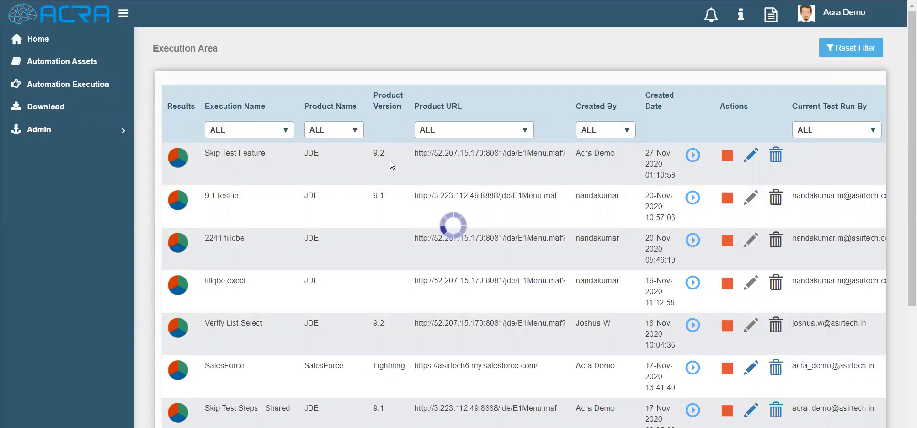
{"action": "left_click", "coordinate": [316, 141]}
{"action": "left_click", "coordinate": [306, 159]}
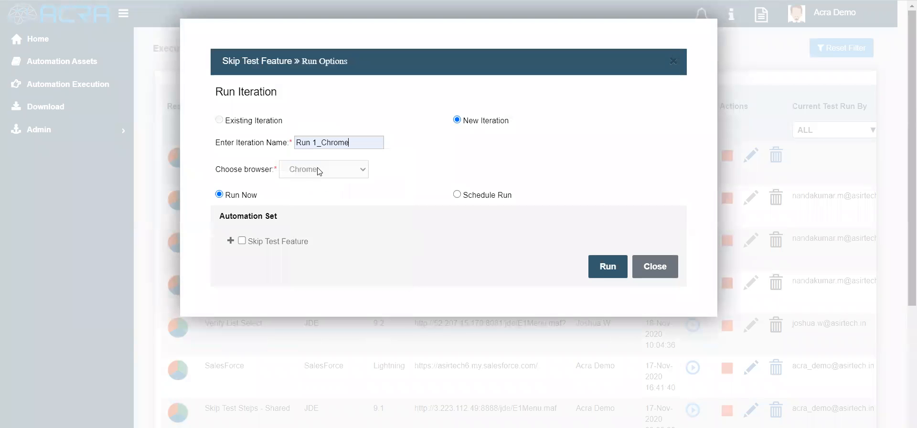
{"action": "left_click", "coordinate": [301, 173]}
{"action": "left_click", "coordinate": [307, 186]}
{"action": "left_click", "coordinate": [243, 241]}
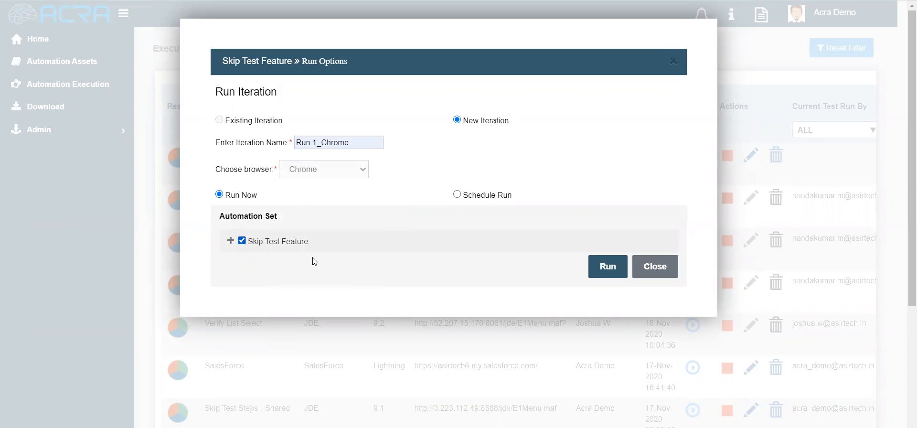
{"action": "left_click", "coordinate": [606, 271]}
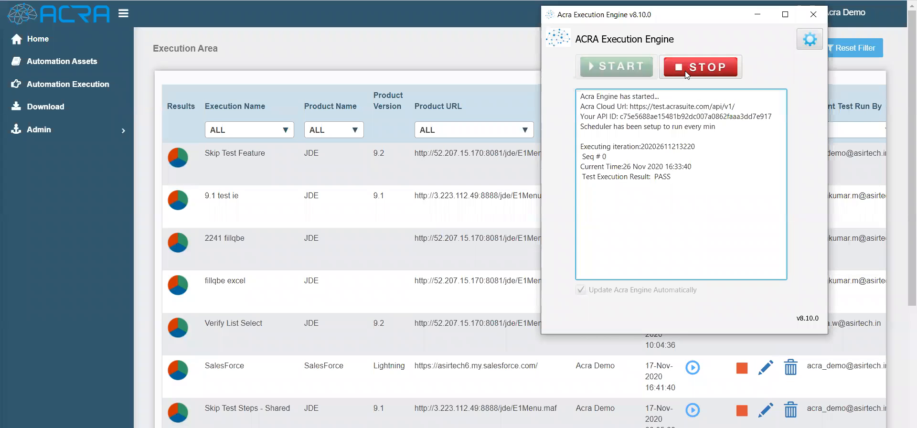
- Stop and restart the scheduler in the Acra Execution Engine, and check the test execution result in its log
{"action": "left_click", "coordinate": [686, 74]}
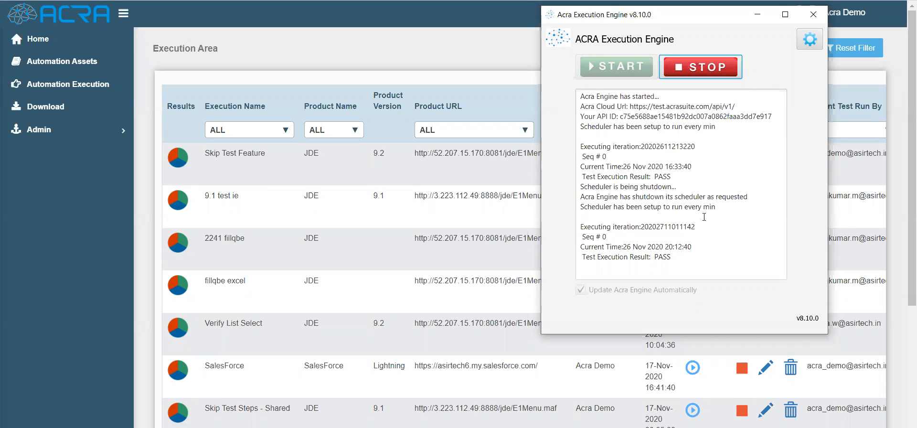
{"action": "double_click", "coordinate": [664, 257]}
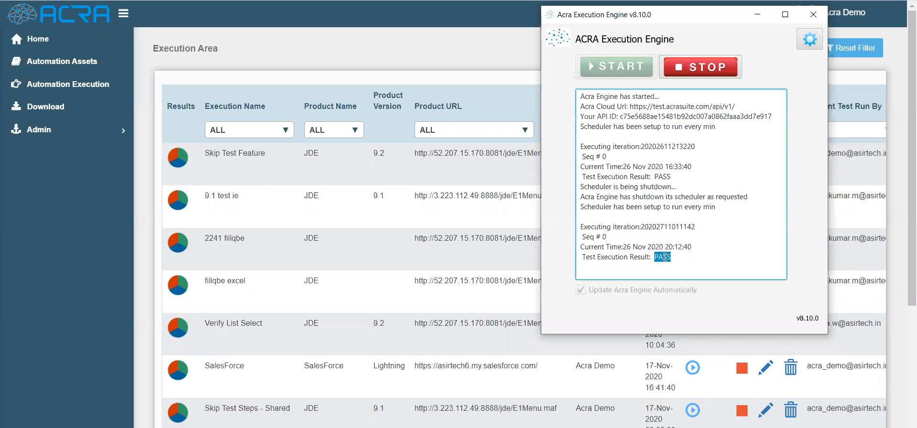
- Open the Run 1_Chrome results of the Skip Test Feature execution in ACRA and expand Searching for AB Number and Order Number
{"action": "left_click", "coordinate": [97, 217]}
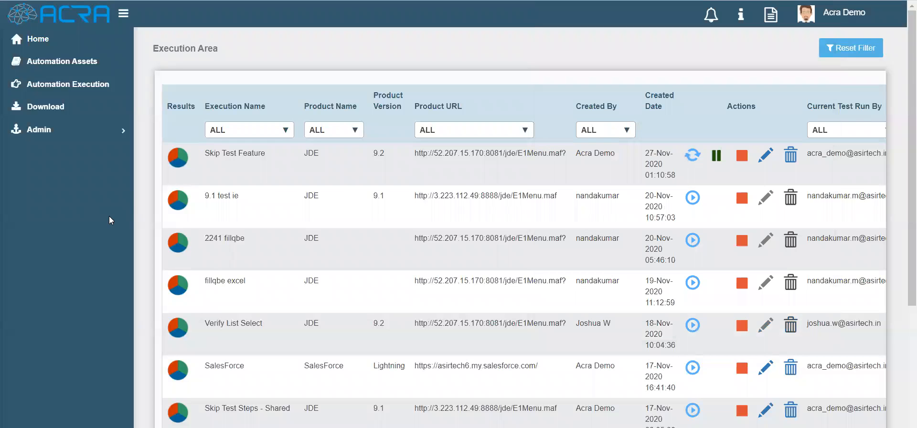
{"action": "left_click", "coordinate": [179, 161]}
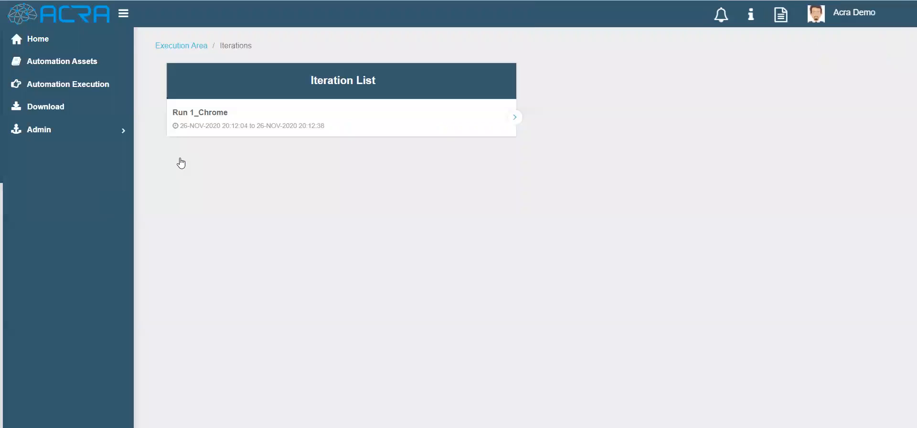
{"action": "left_click", "coordinate": [515, 121]}
{"action": "left_click_drag", "start_coordinate": [487, 198], "coordinate": [490, 197]}
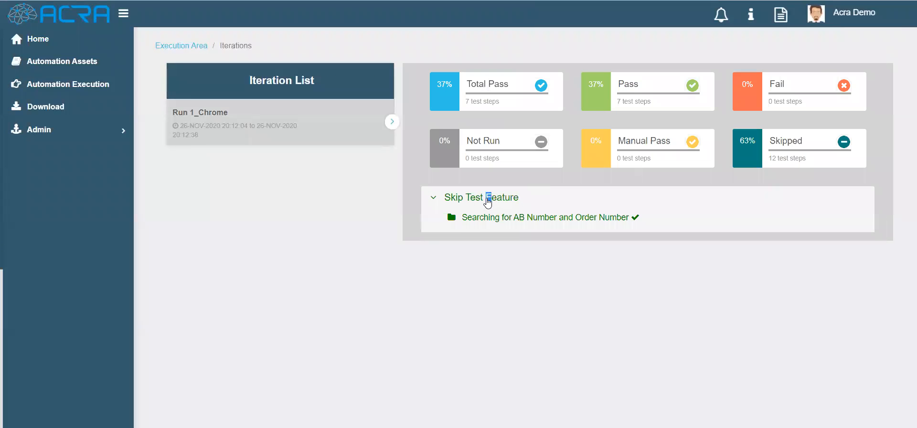
{"action": "left_click", "coordinate": [499, 219]}
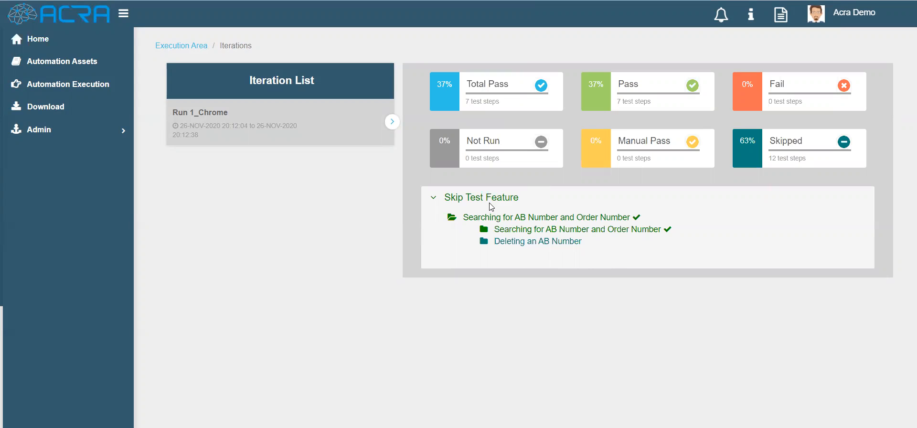
- Review the results of each test step in the Searching for AB Number and Order Number test case
{"action": "left_click", "coordinate": [524, 230]}
{"action": "scroll", "coordinate": [507, 261], "scroll_direction": "down", "scroll_amount": 3}
{"action": "scroll", "coordinate": [507, 261], "scroll_direction": "down", "scroll_amount": 5}
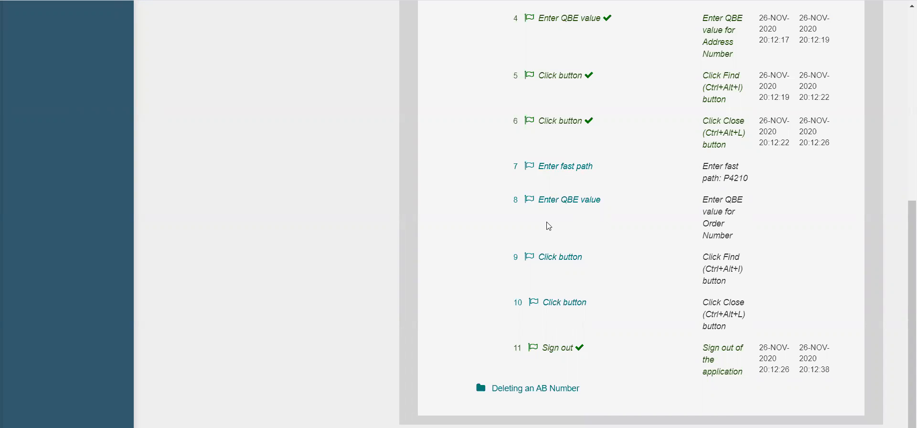
{"action": "scroll", "coordinate": [549, 226], "scroll_direction": "up", "scroll_amount": 4}
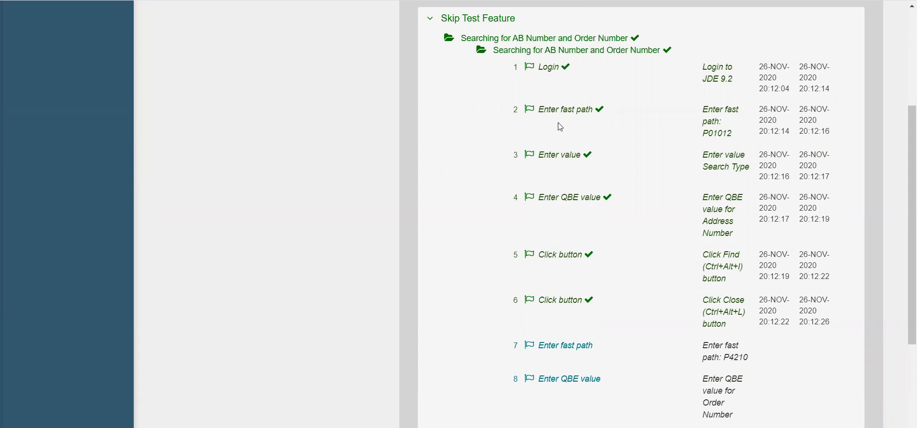
{"action": "scroll", "coordinate": [560, 126], "scroll_direction": "up", "scroll_amount": 2}
{"action": "left_click", "coordinate": [539, 126]}
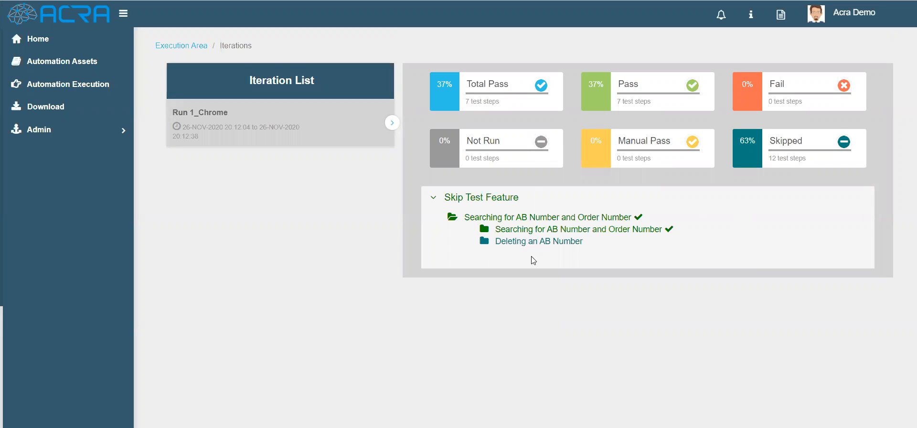
- Review the results of each test step in the Deleting an AB Number test case
{"action": "left_click", "coordinate": [517, 243]}
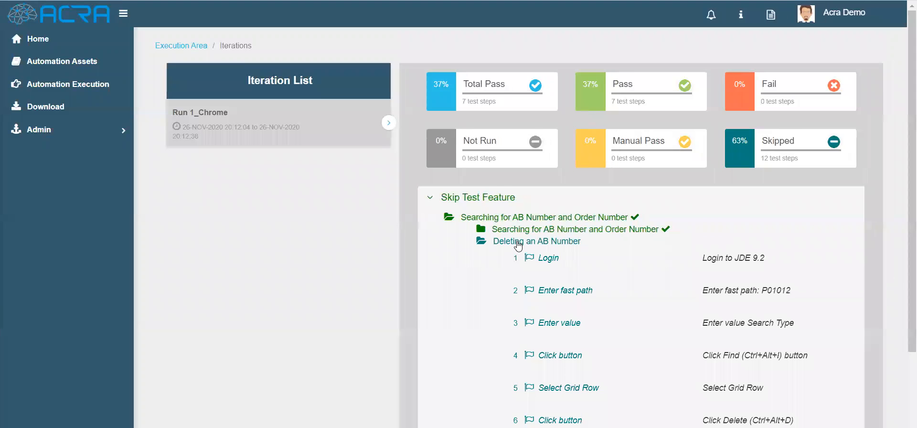
{"action": "scroll", "coordinate": [518, 244], "scroll_direction": "down", "scroll_amount": 3}
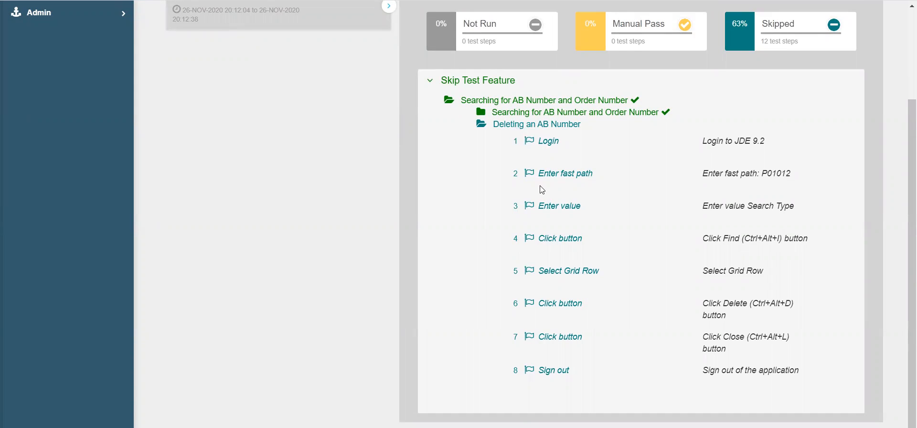
{"action": "scroll", "coordinate": [549, 235], "scroll_direction": "up", "scroll_amount": 1}
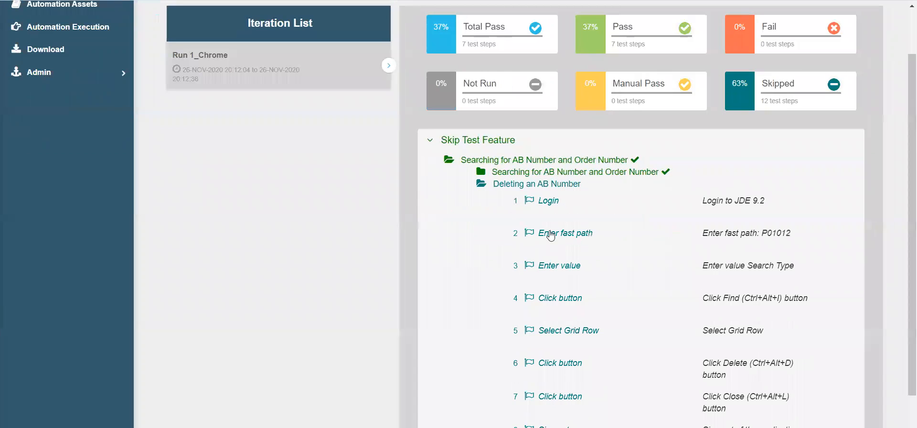
{"action": "left_click", "coordinate": [534, 187]}
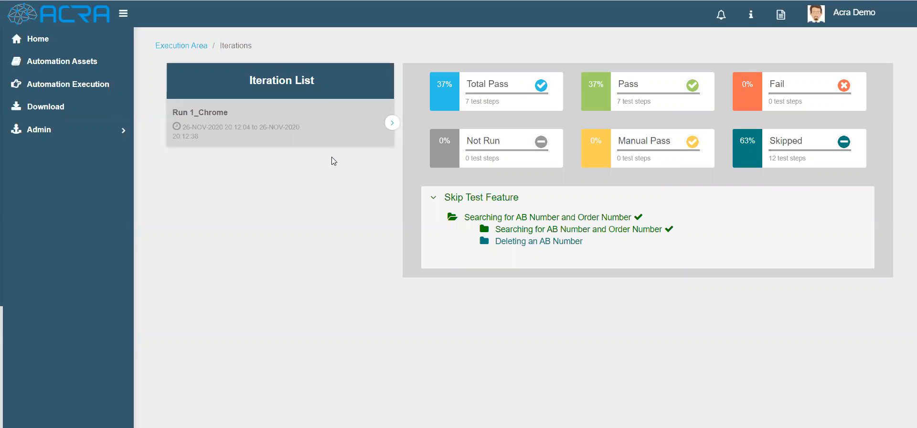
- Return to the home dashboard and sign out of the account
{"action": "mouse_move", "coordinate": [311, 134]}
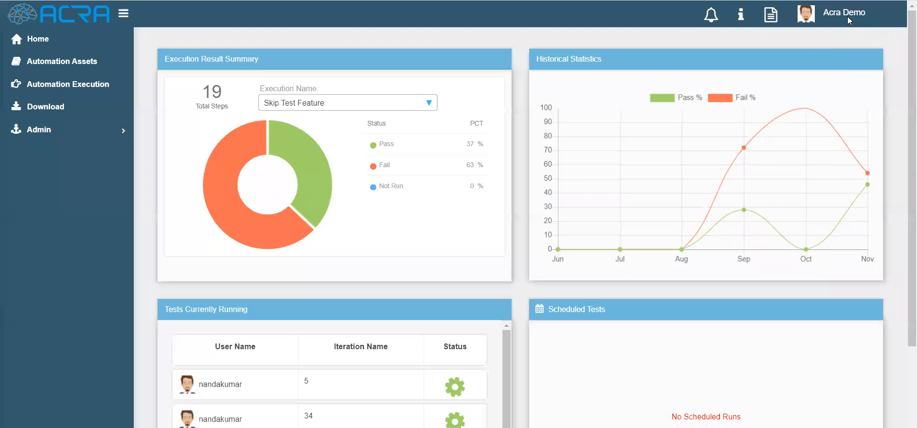
{"action": "left_click", "coordinate": [860, 14]}
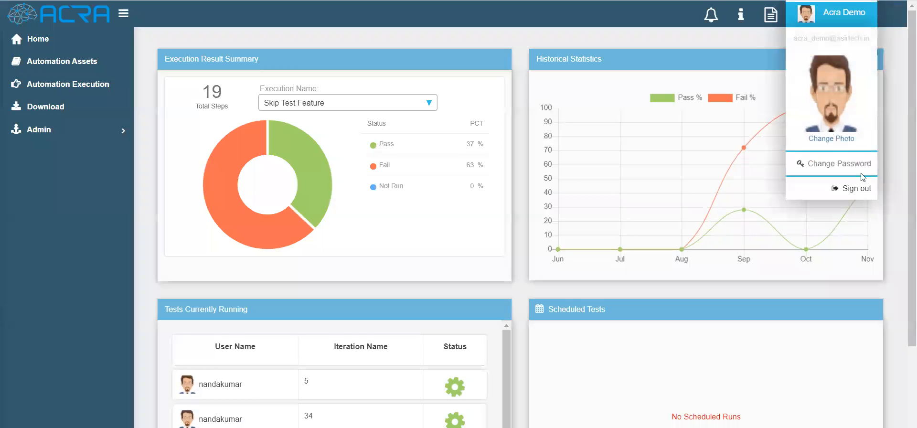
{"action": "left_click", "coordinate": [854, 189]}
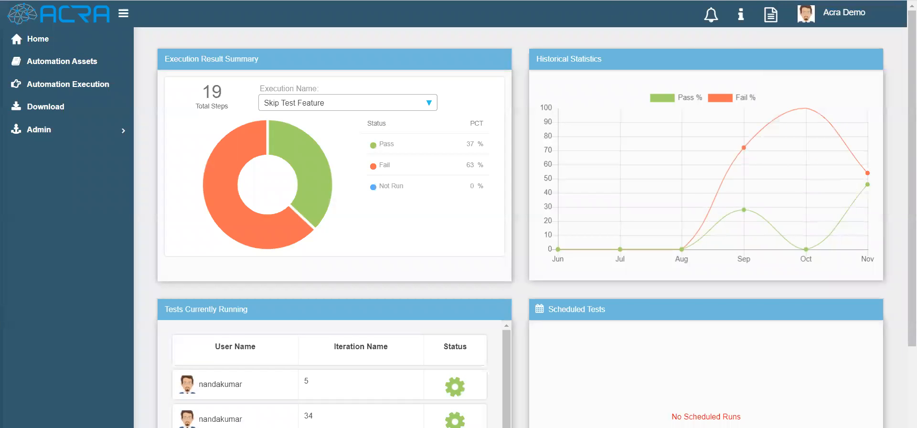